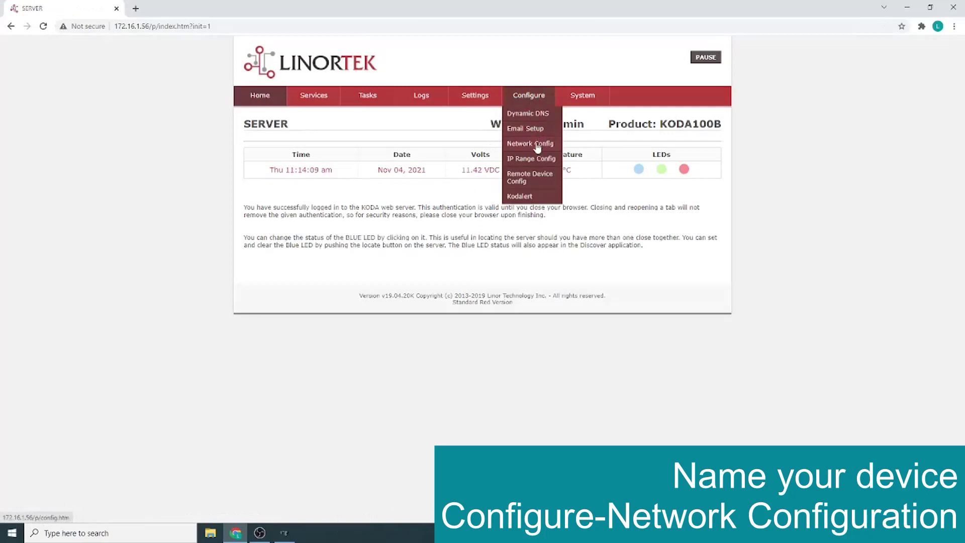
Step: Set the device's host name to OFFICE in the network configuration and save the configuration
double_click(493, 241)
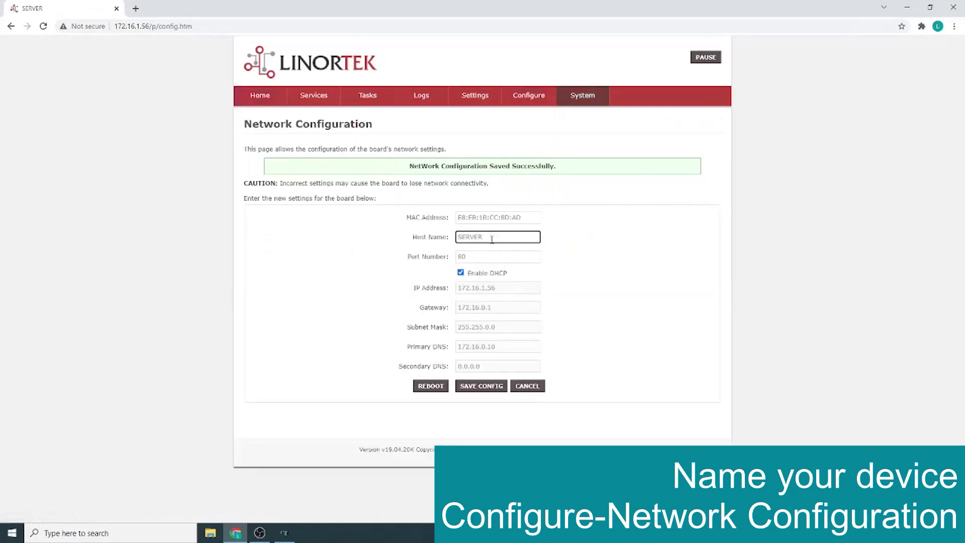
type("OFFICE")
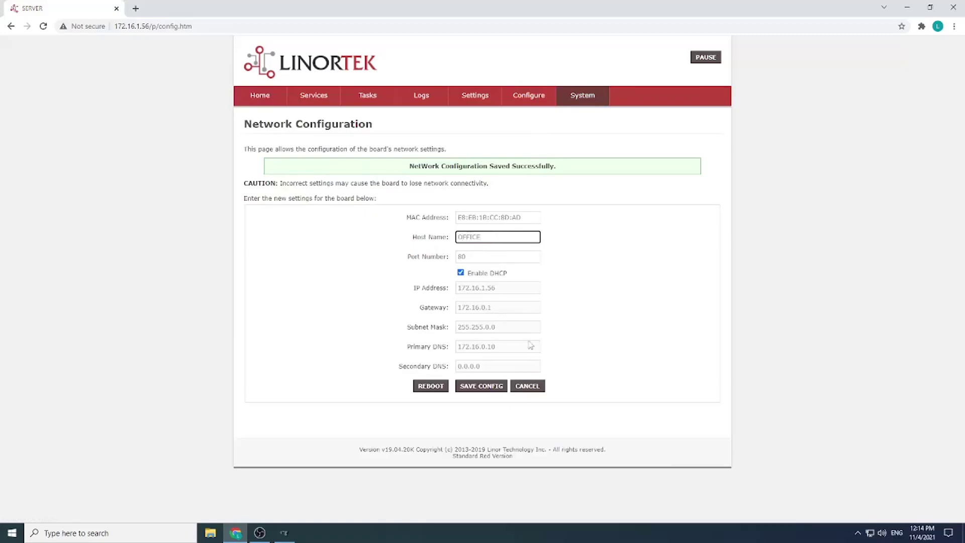
left_click(484, 386)
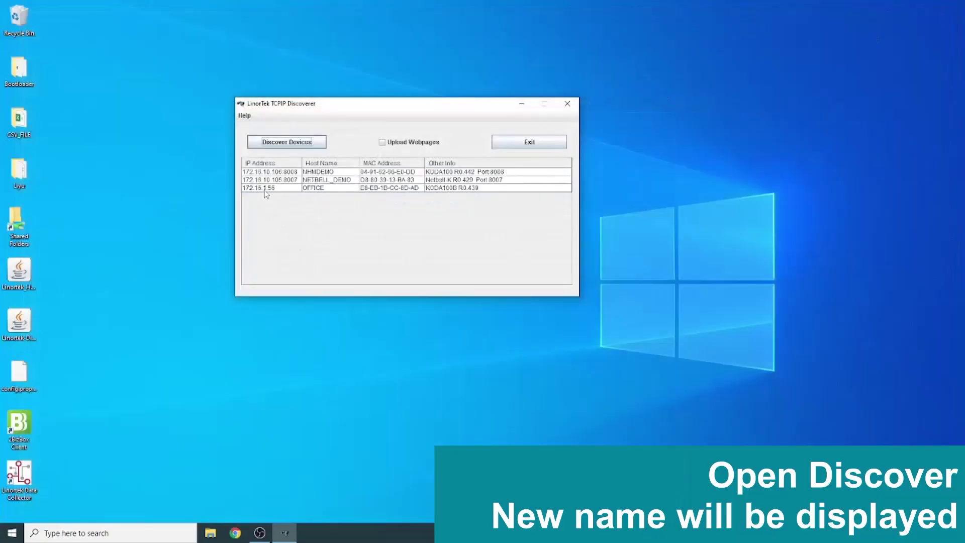
Step: Open the OFFICE device's web page from the list of discovered devices and log in
double_click(264, 190)
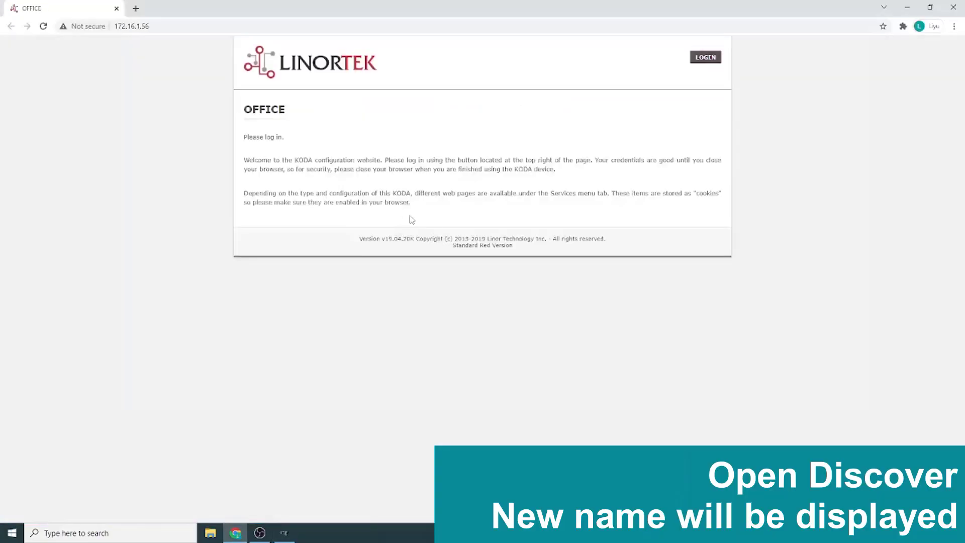
left_click(706, 61)
left_click(528, 145)
Step: Set the time zone to -5 in the device's Time/Date settings
mouse_move(472, 96)
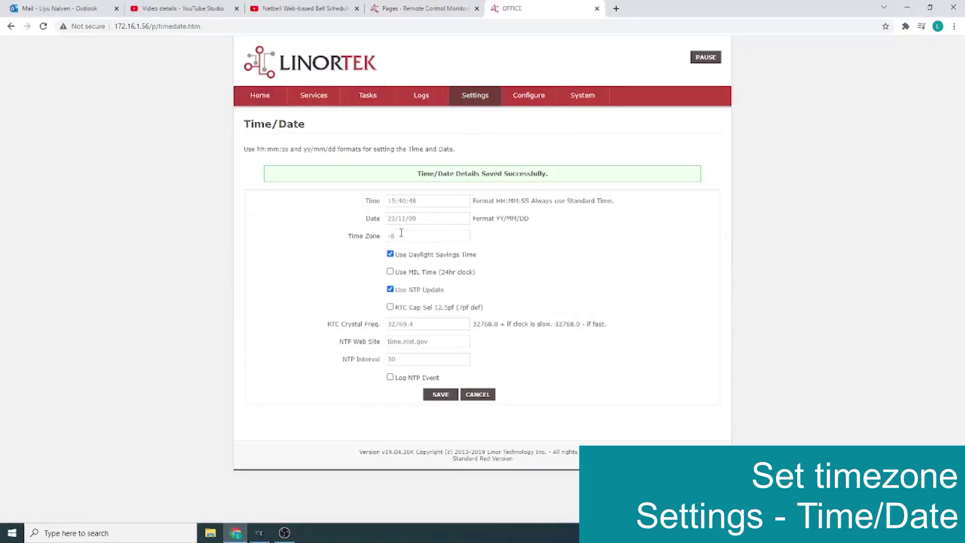
left_click(407, 237)
key("BackSpace")
key("BackSpace")
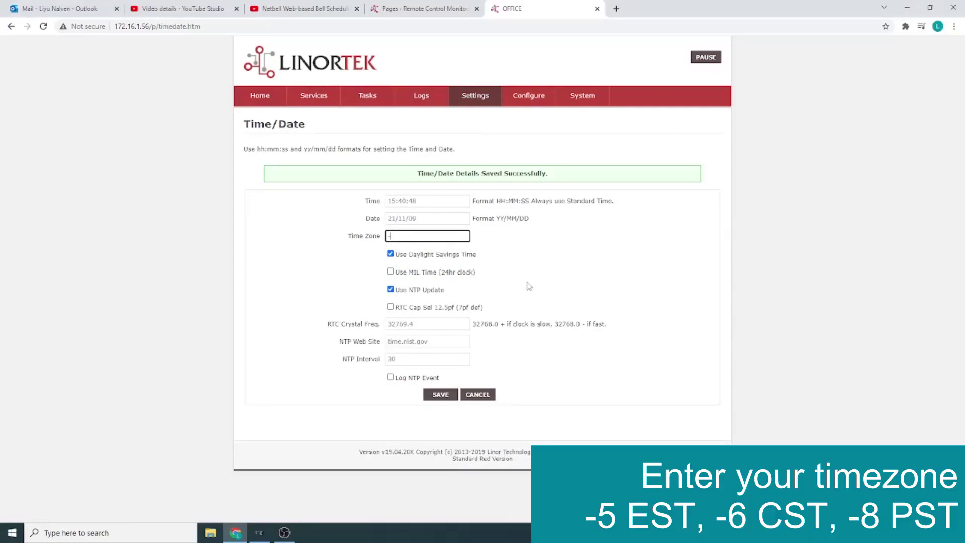
left_click(543, 263)
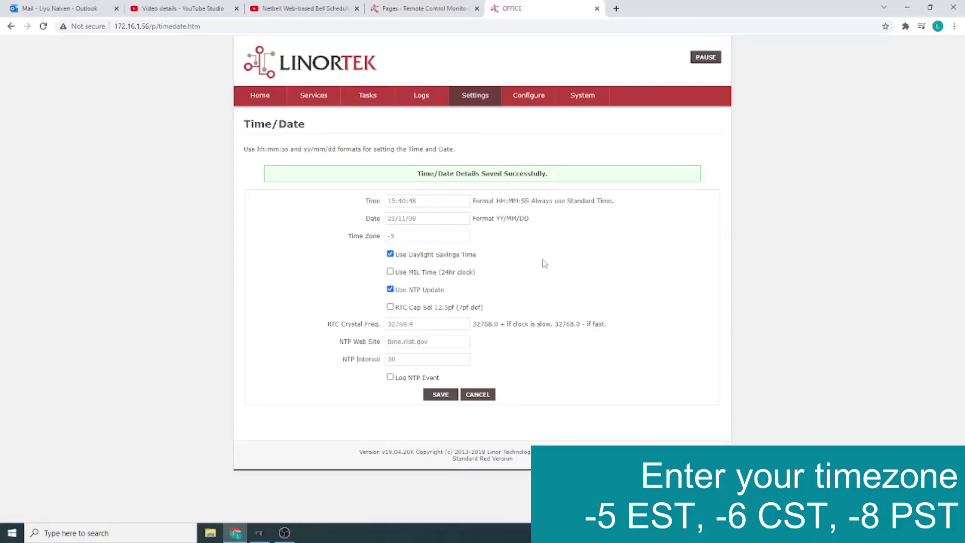
left_click(390, 201)
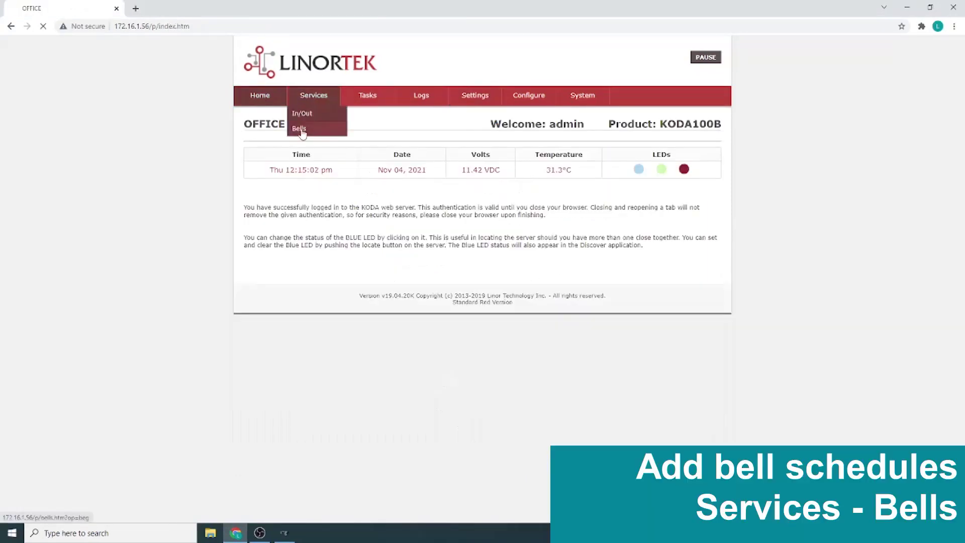
Step: Open the Bells service and enter a schedule named MORNINGBELL with the time 08:00:00
left_click(301, 129)
left_click(298, 201)
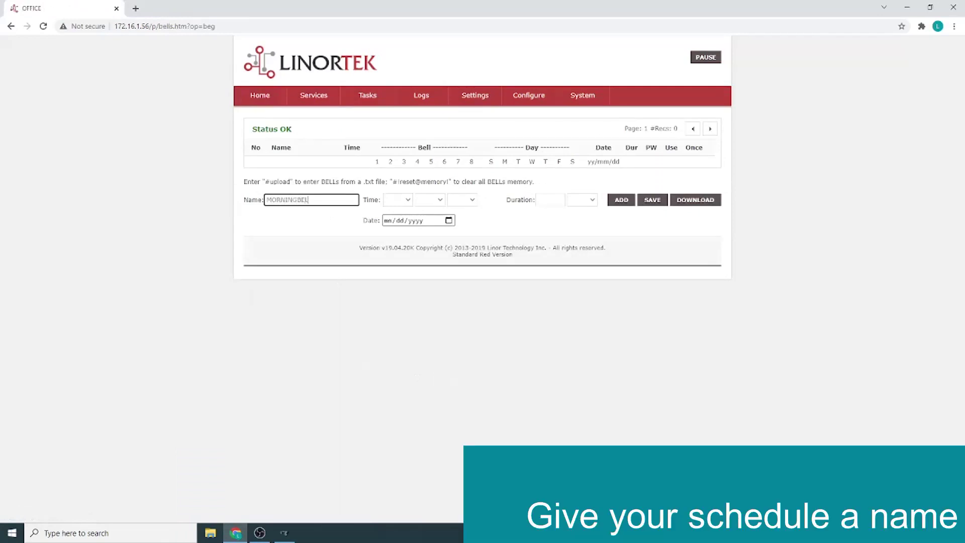
left_click(398, 200)
left_click(393, 283)
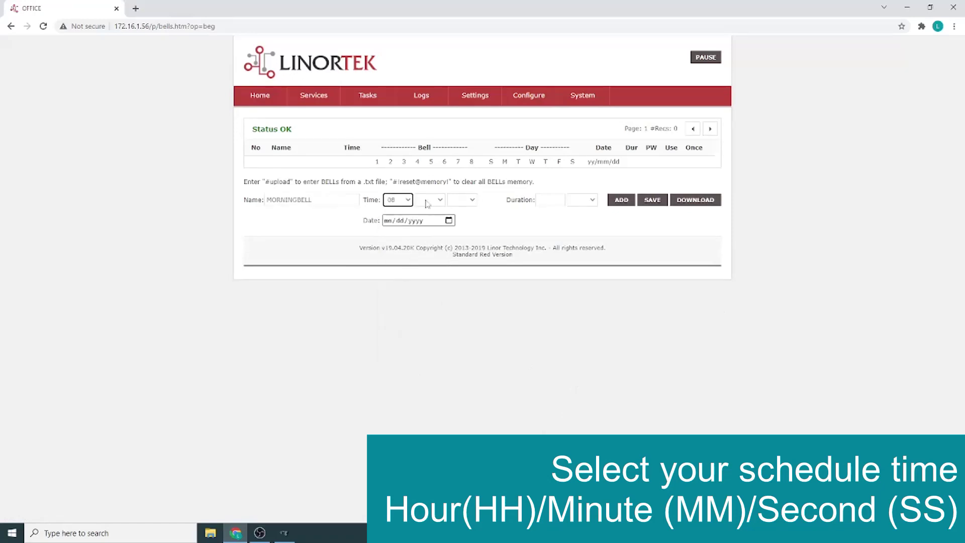
left_click(433, 199)
left_click(425, 219)
left_click(472, 200)
left_click(455, 218)
Step: Give the MORNINGBELL schedule a duration of 5 Sec and add it to the bell list
left_click(541, 200)
type("5")
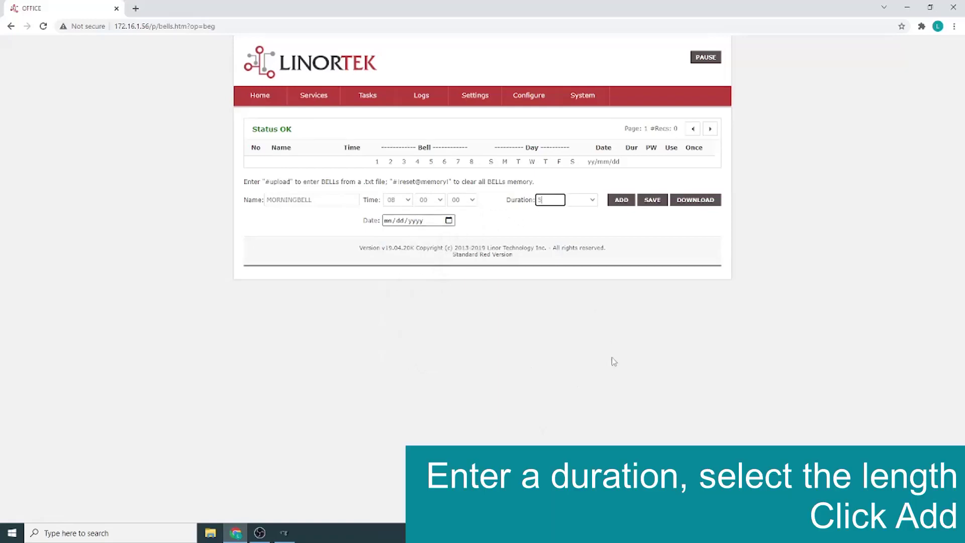
left_click(587, 201)
left_click(578, 226)
left_click(623, 201)
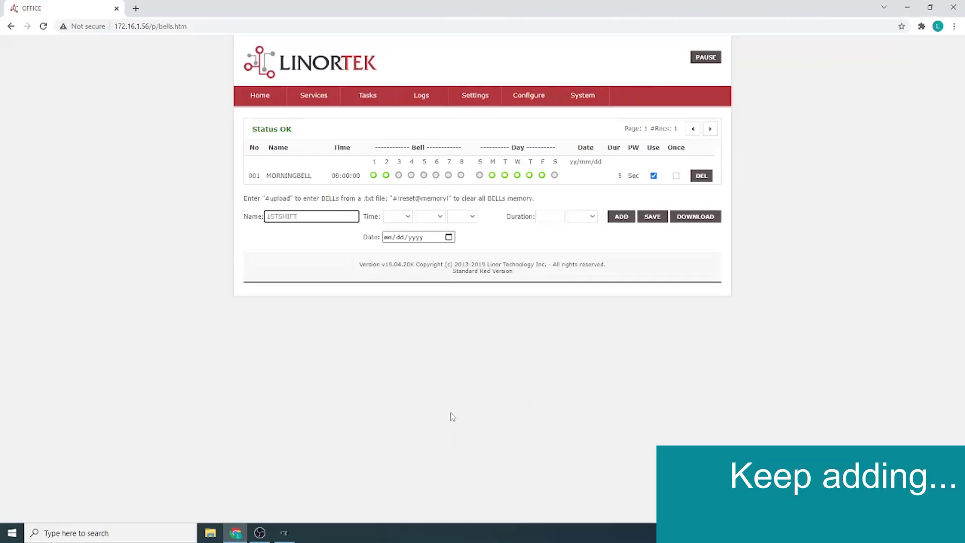
Step: Set the time of the new 1STSHIFT schedule to 08:30:00
left_click(405, 218)
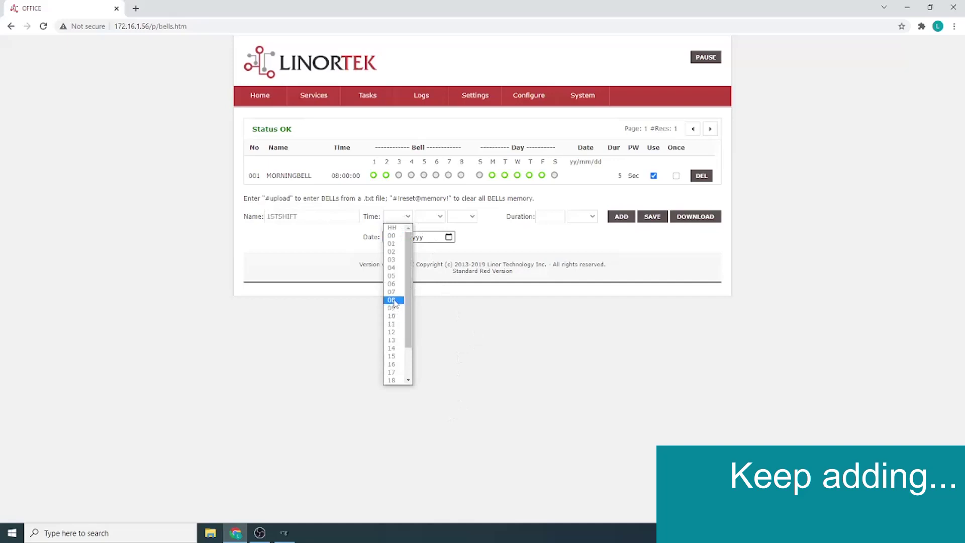
left_click(392, 300)
left_click(428, 216)
scroll(427, 352, "down", 4)
left_click(424, 376)
left_click(462, 216)
left_click(455, 239)
Step: Give the 1STSHIFT schedule a duration of 8 Sec and add it to the bell list
left_click(550, 216)
type("8")
left_click(592, 216)
left_click(583, 244)
left_click(623, 217)
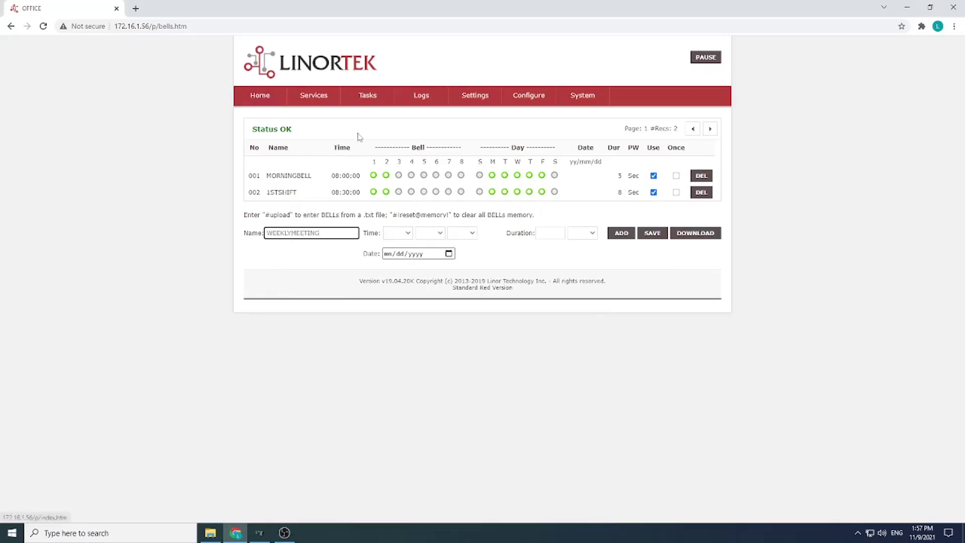
Step: Set the time of the new WEEKLYMEETING schedule to 09:00:00
left_click(408, 232)
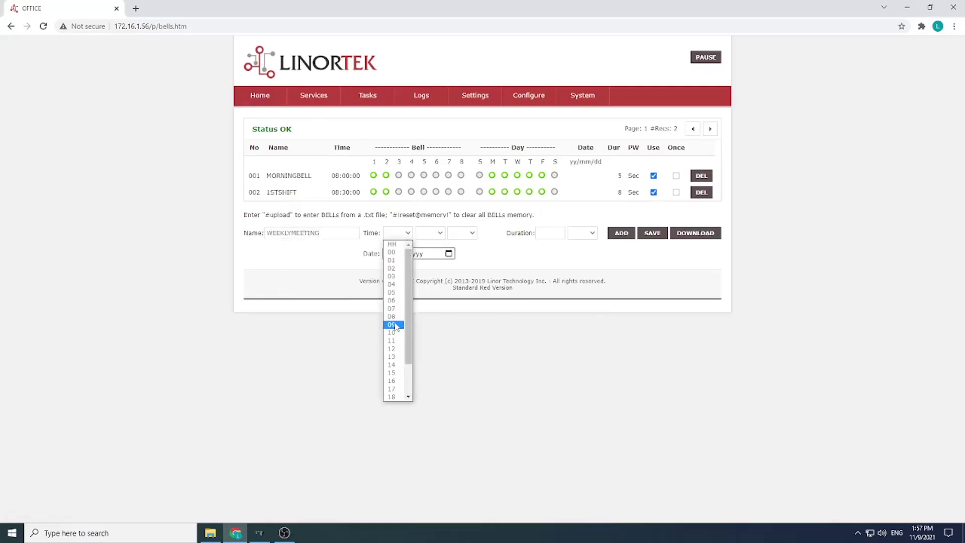
left_click(395, 324)
left_click(430, 233)
left_click(425, 251)
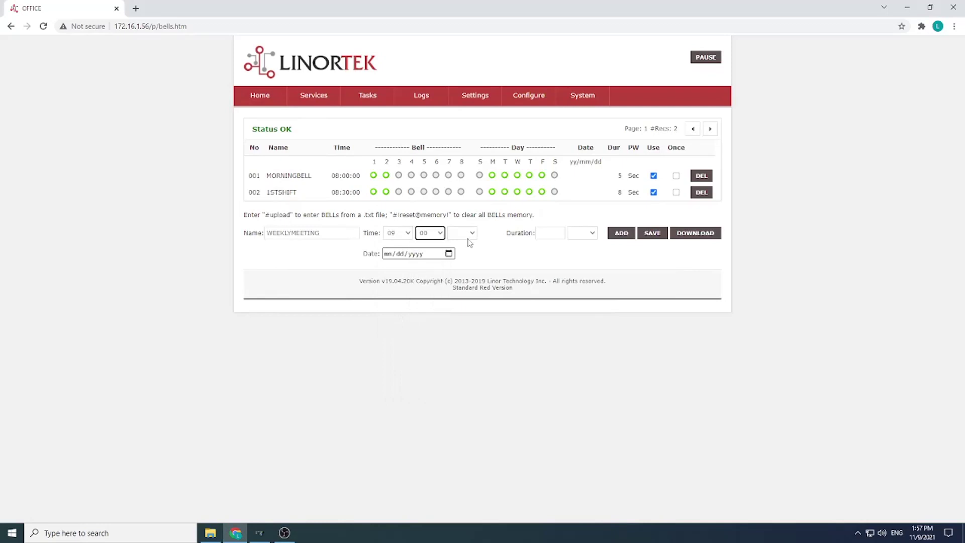
left_click(468, 233)
left_click(460, 252)
Step: Give the WEEKLYMEETING schedule a duration of 8 Sec and add it to the bell list
left_click(545, 234)
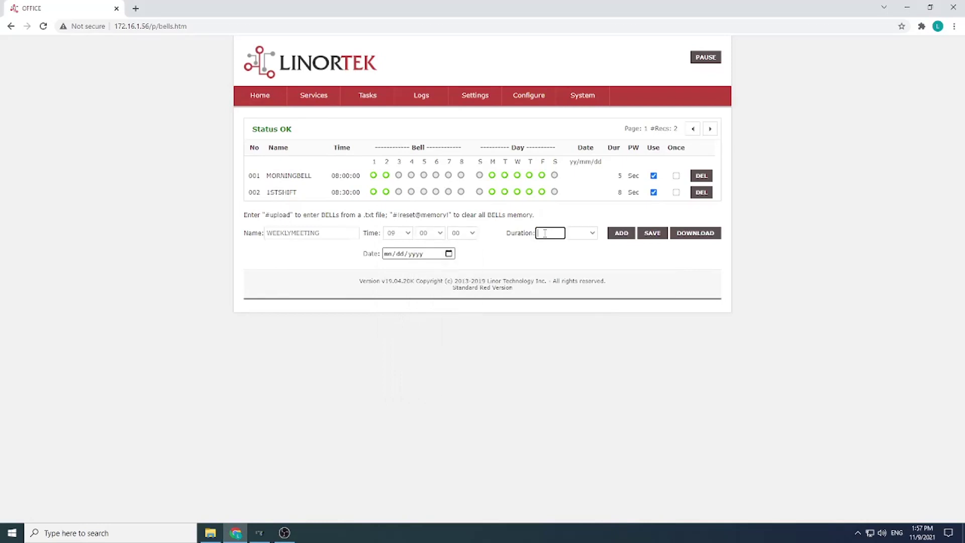
type("8")
left_click(592, 233)
left_click(582, 262)
left_click(621, 234)
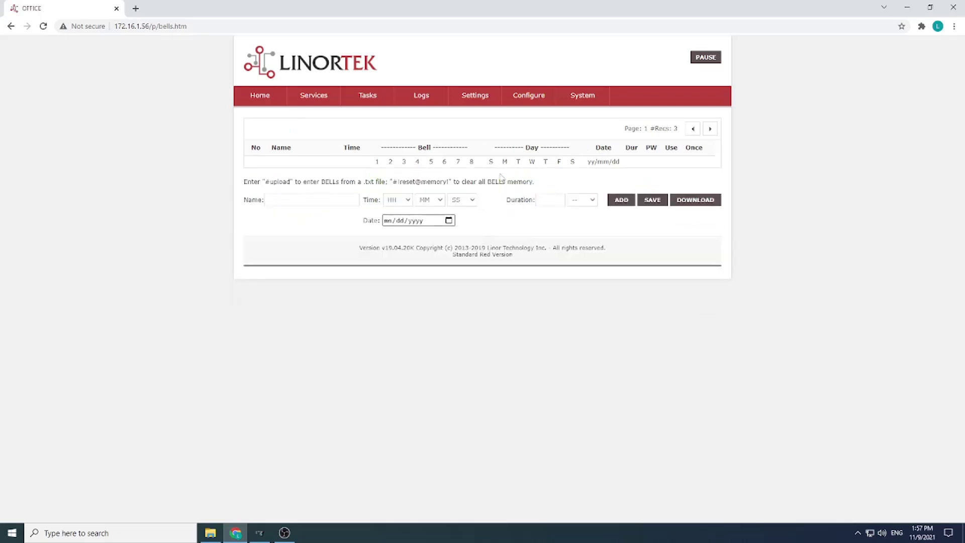
Step: Turn off Tuesday, Wednesday, Thursday and Friday for the WEEKLYMEETING schedule
left_click(506, 210)
left_click(518, 210)
left_click(530, 210)
left_click(542, 210)
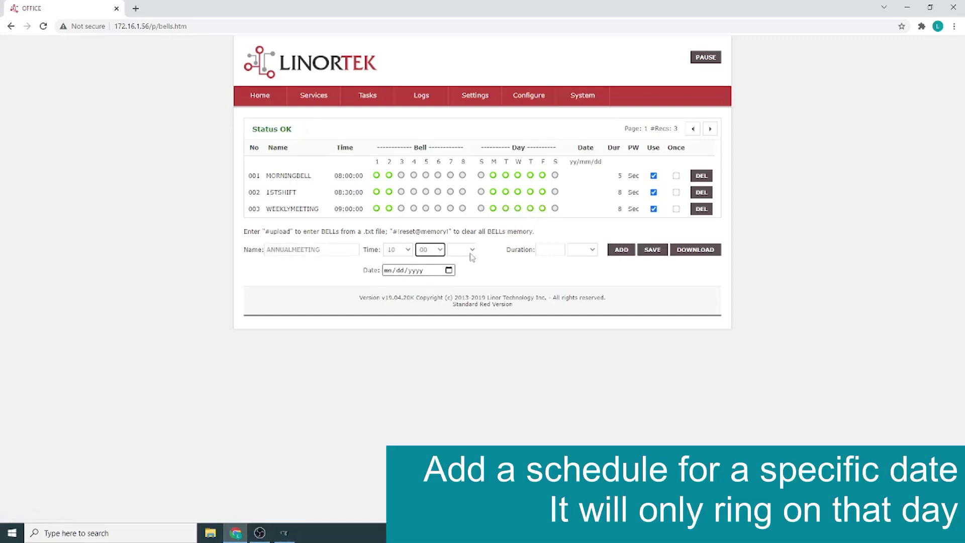
Step: Complete the ANNUALMEETING schedule with seconds 00, a duration of 10 Sec and the date November 25, 2021, and add it
left_click(462, 249)
left_click(456, 262)
left_click(556, 250)
type("10")
left_click(584, 250)
left_click(571, 281)
left_click(450, 273)
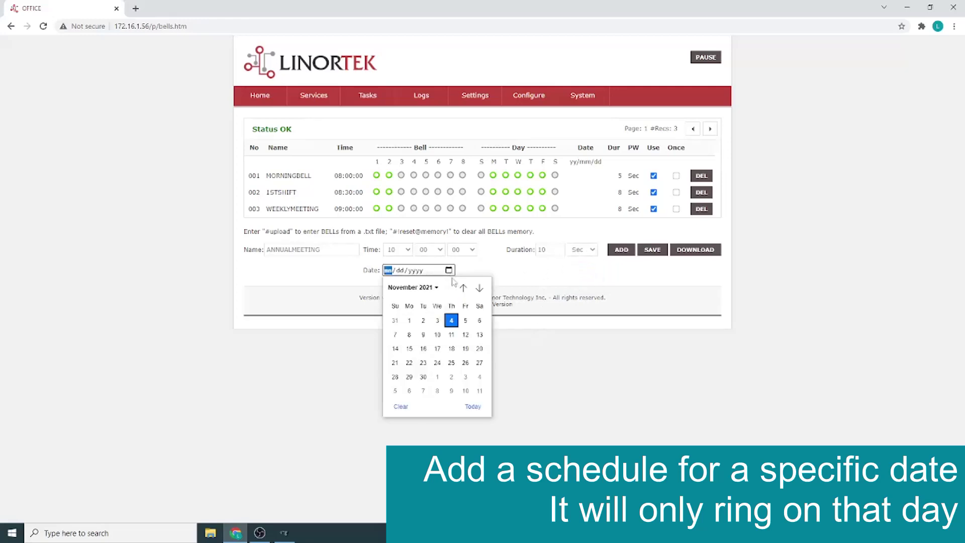
left_click(451, 363)
left_click(621, 250)
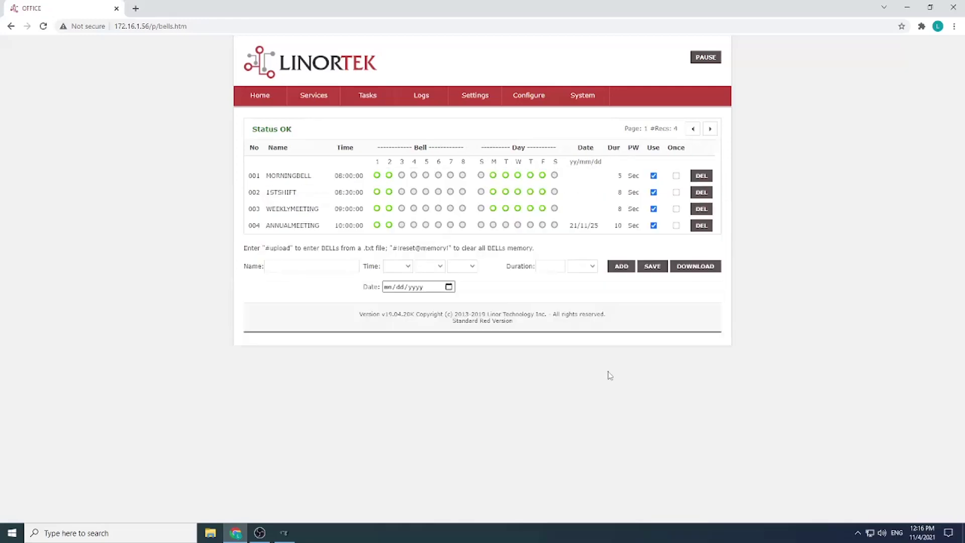
Step: Delete the MORNINGBELL schedule and download the remaining bell schedules
left_click(701, 176)
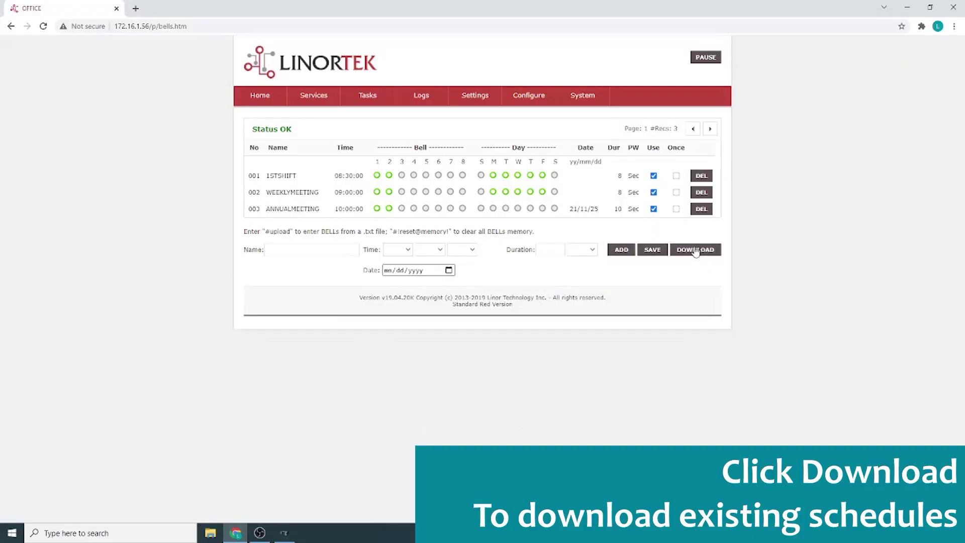
left_click(695, 248)
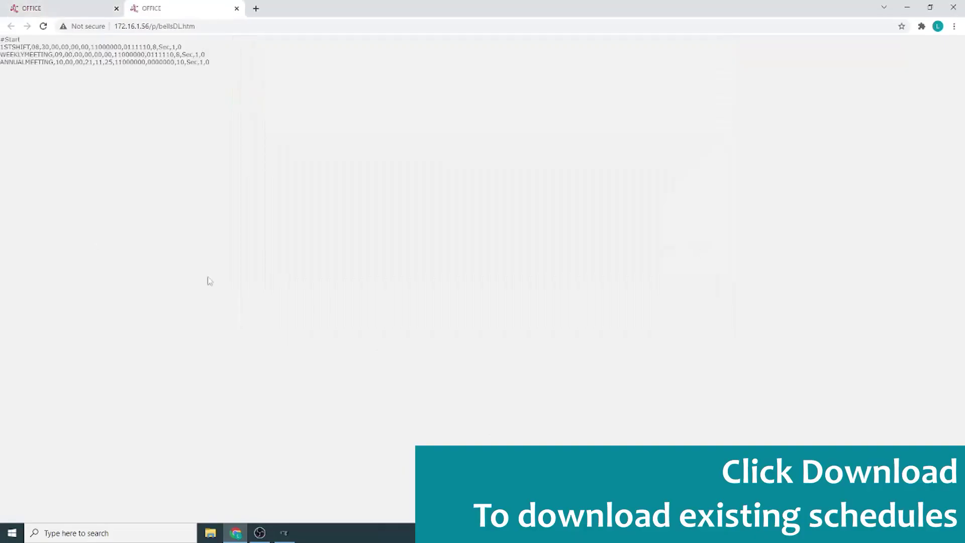
Step: Create a text document named "Office bell schedule" on the Windows desktop
left_click(907, 7)
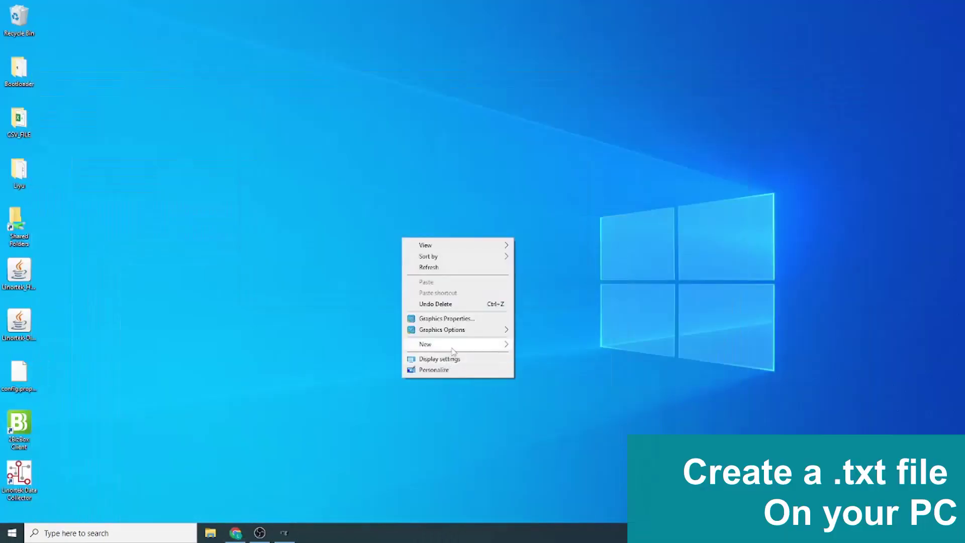
mouse_move(454, 351)
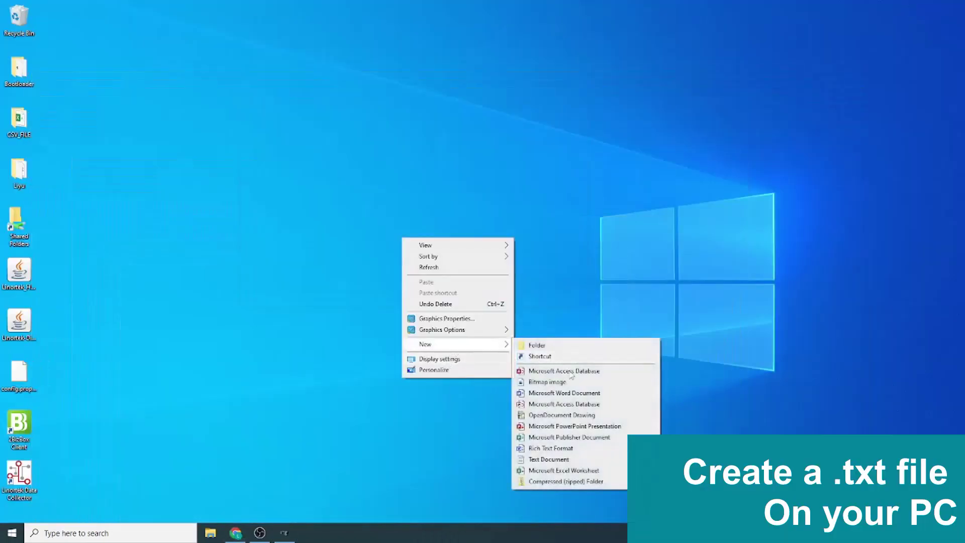
left_click(553, 460)
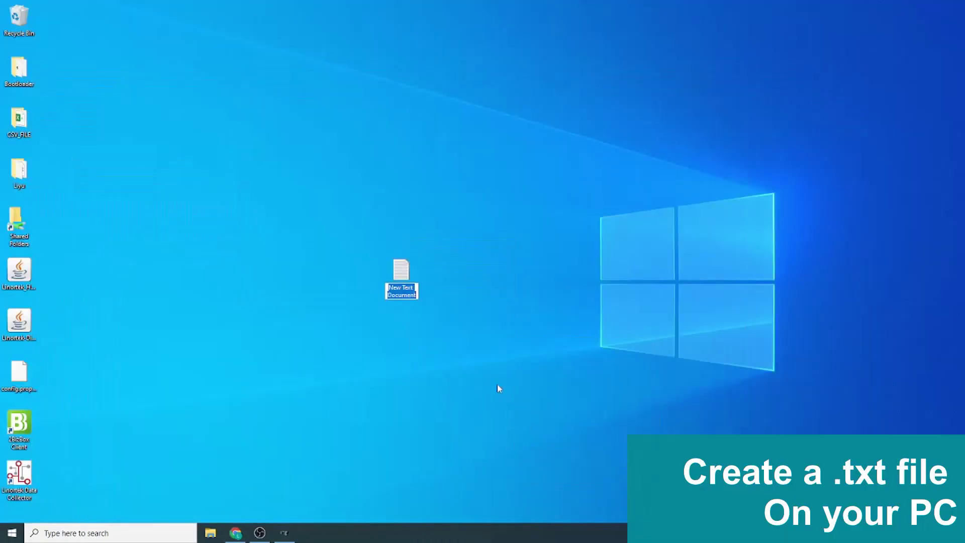
type("Office b")
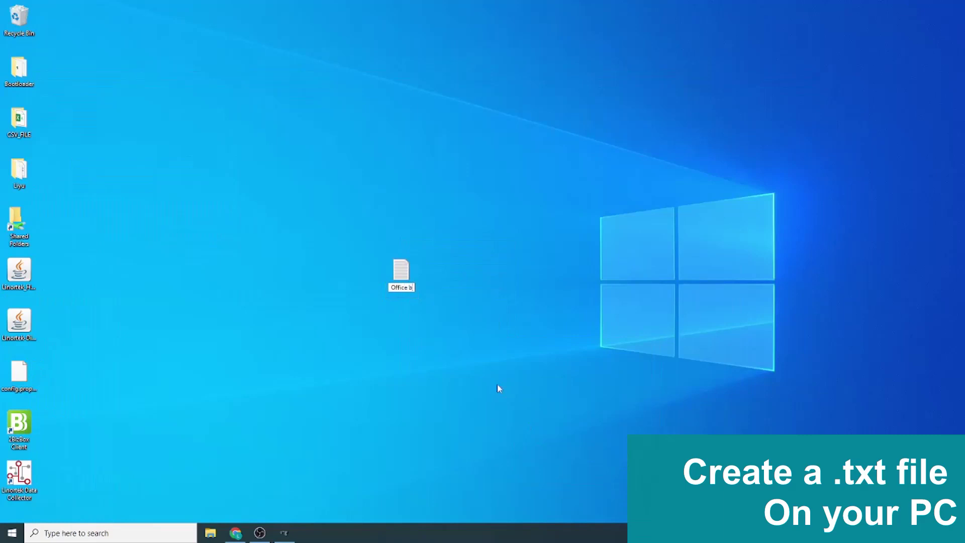
type("ell schedule")
key("Return")
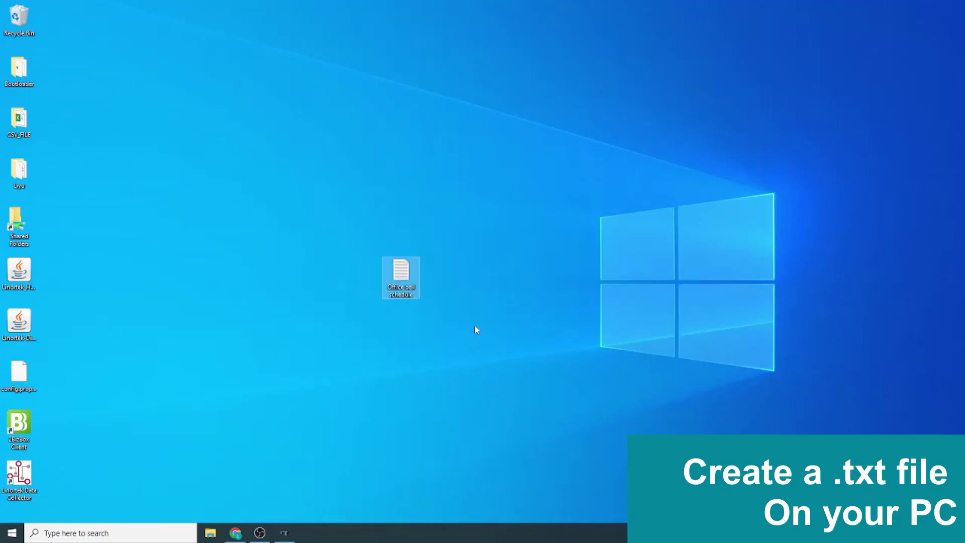
Step: Open the "Office bell schedule" file in Notepad and paste in all downloaded schedule lines from the browser, including #Start
double_click(402, 274)
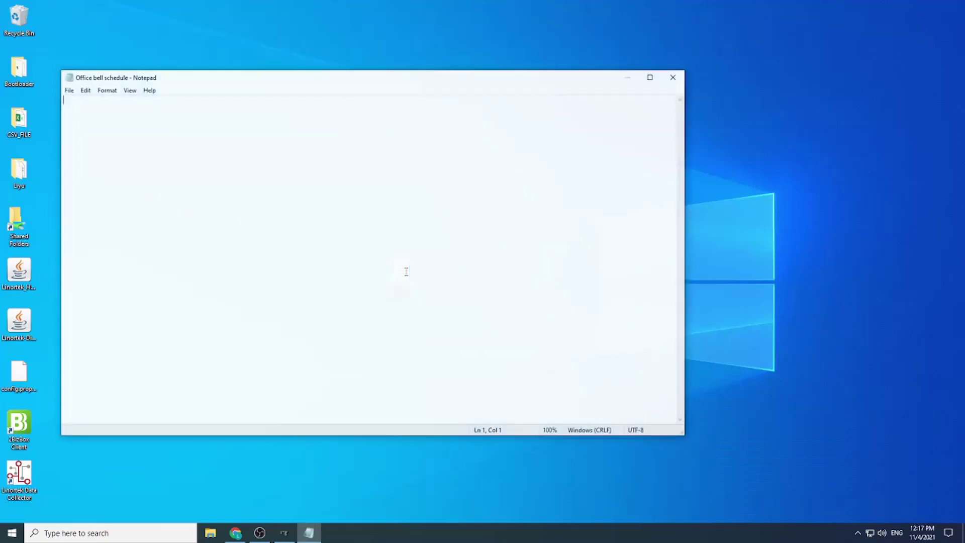
left_click(236, 533)
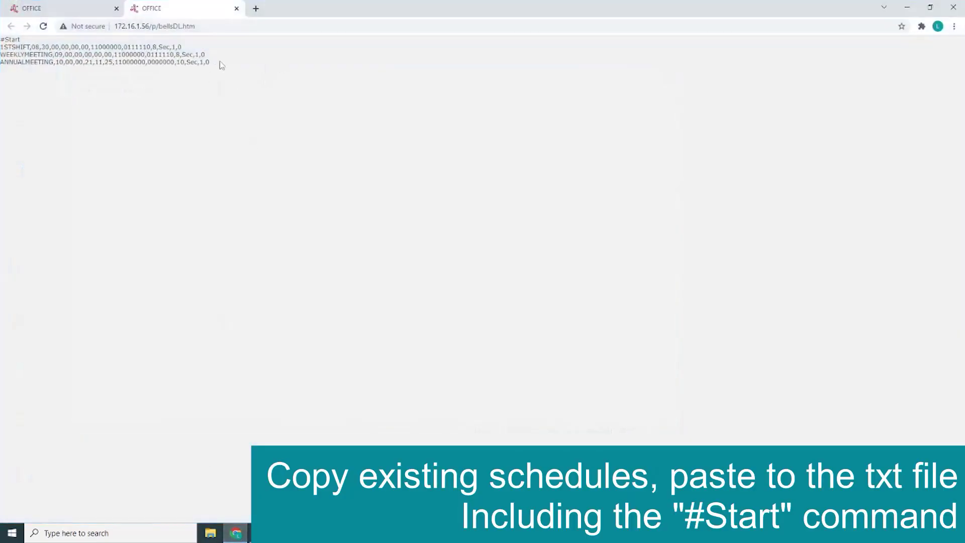
left_click_drag(219, 64, 1, 38)
key("ctrl+c")
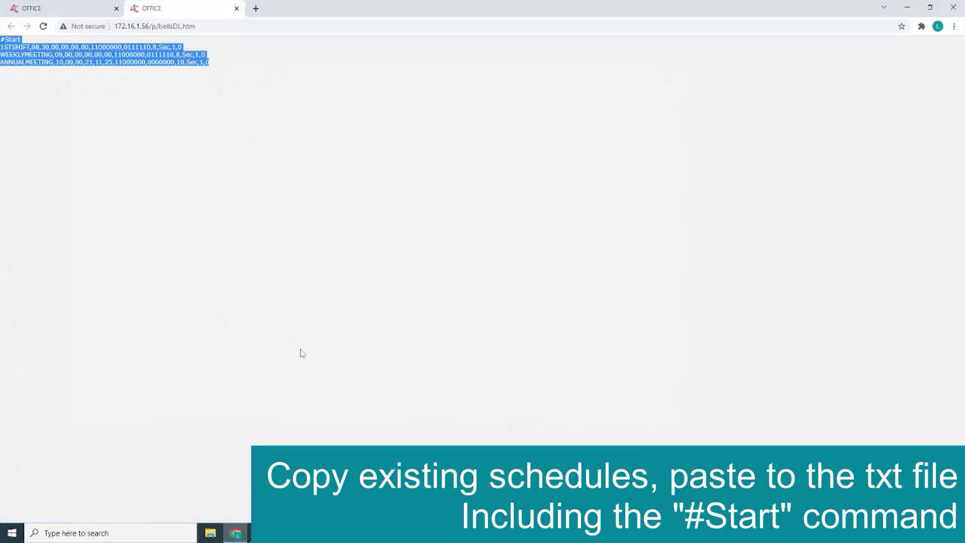
left_click(908, 7)
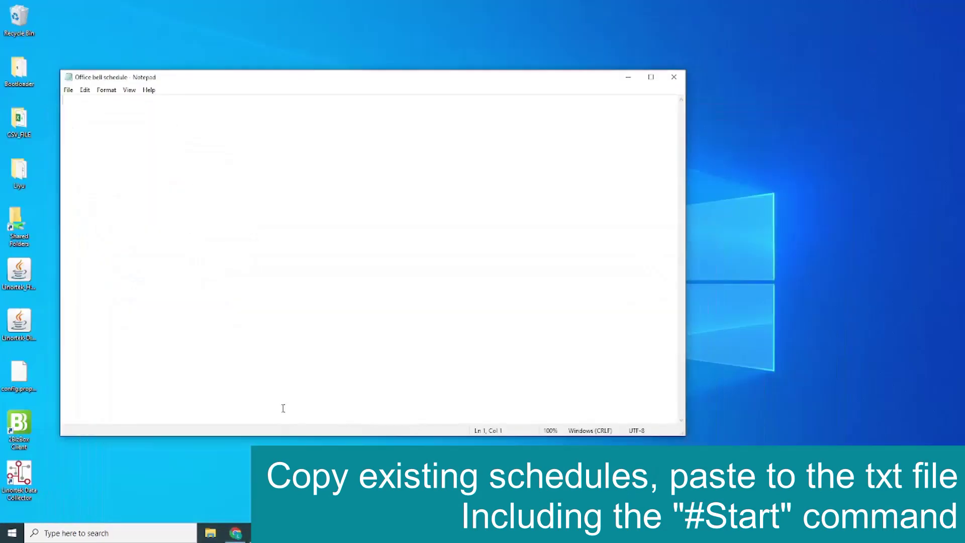
key("ctrl+v")
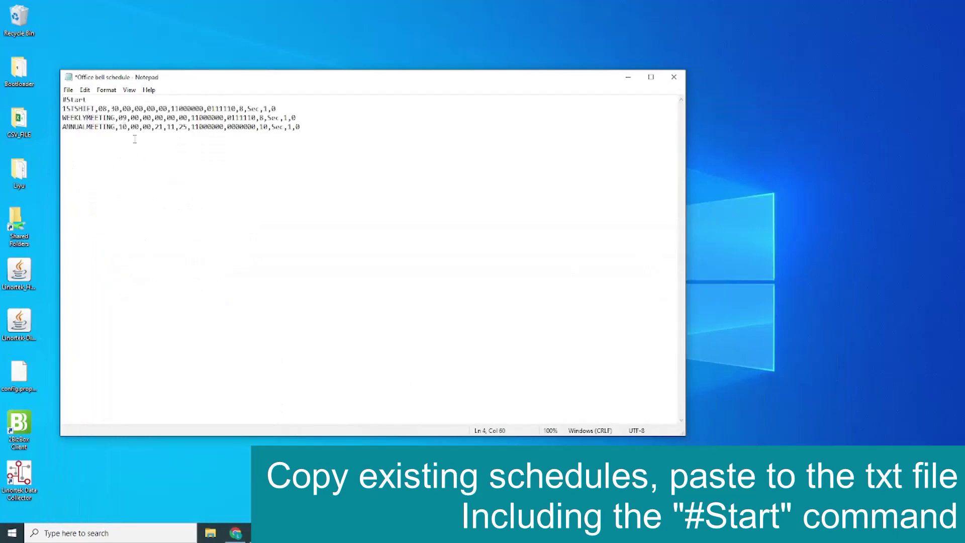
Step: Duplicate the 1STSHIFT line at the end of the list and change the copy to MORNINGBELL at 08,00 with duration 5
left_click_drag(276, 108, 48, 107)
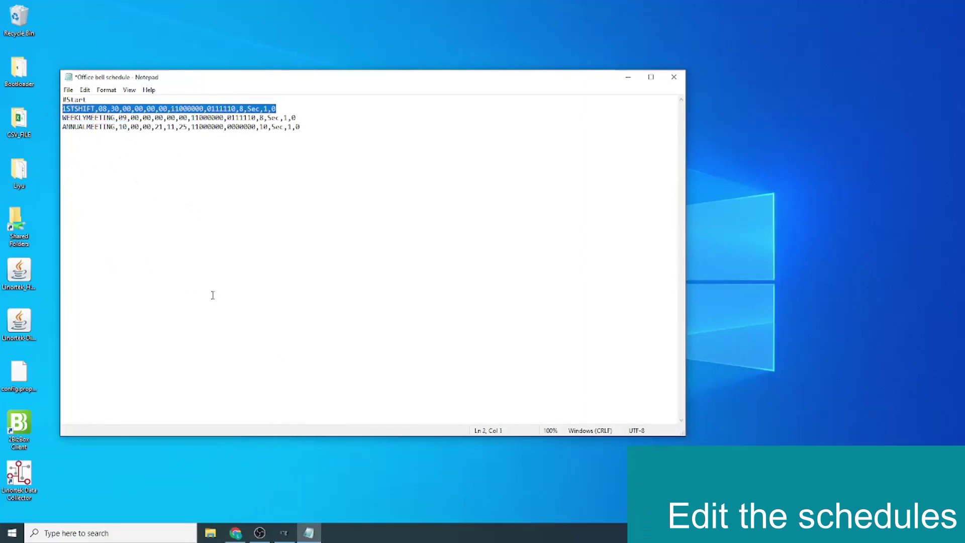
left_click(320, 128)
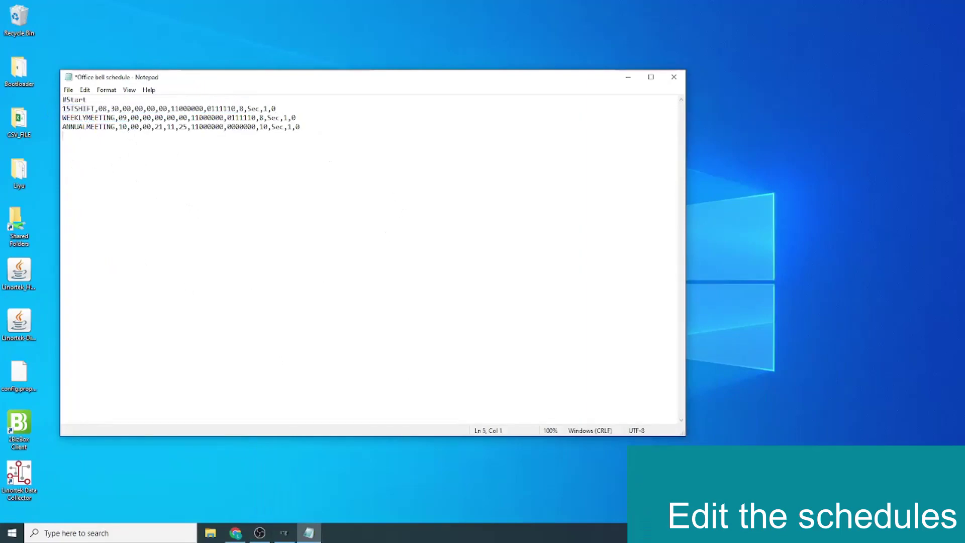
type("1STSHIFT,08,30,00,00,00,00,11000000,0111110,8,Sec,1,0")
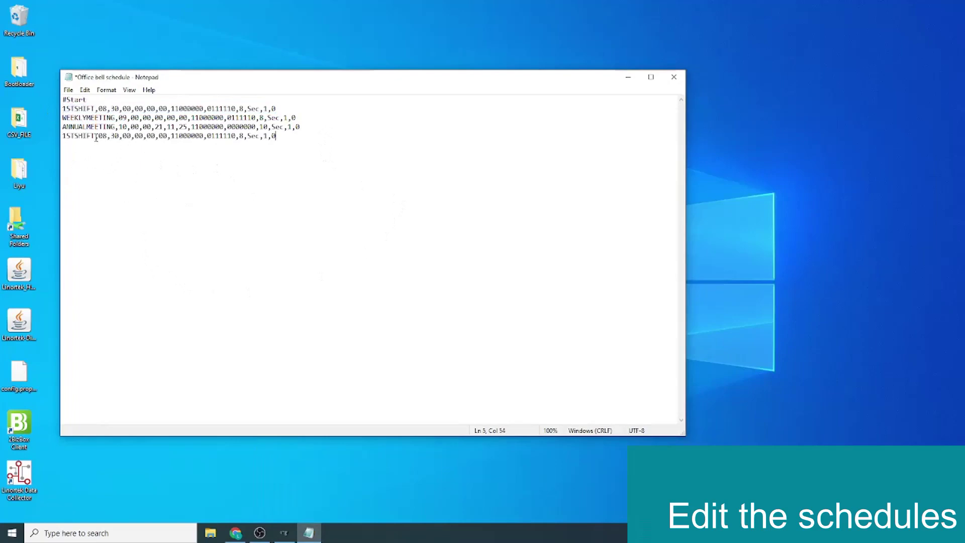
left_click_drag(94, 136, 49, 145)
type("MORNING")
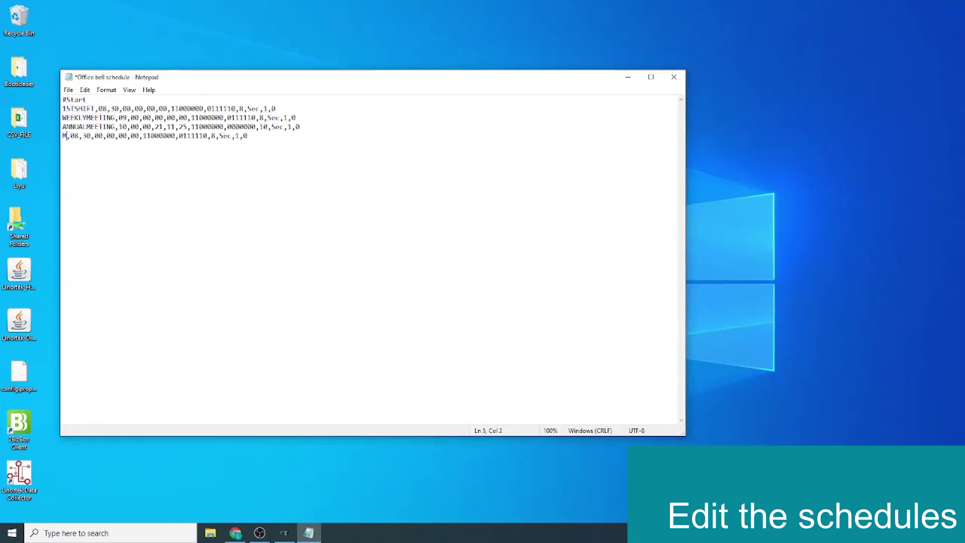
type("BELL")
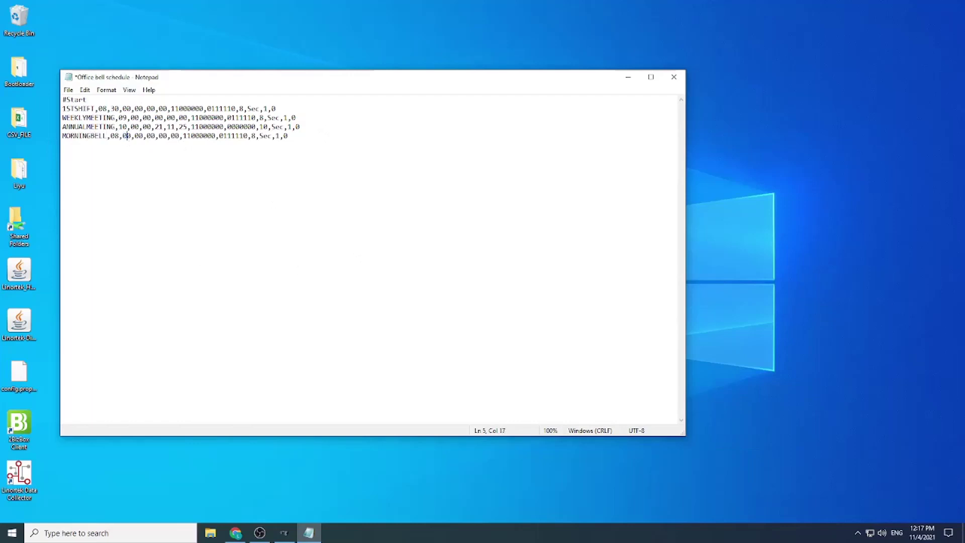
double_click(254, 137)
type("5")
Step: Add schedule lines for FIRSTBREAK at 10,00 and LUNCHBREAK at 12,00 with duration 5 Sec, plus another copy of the FIRSTBREAK line
key("End")
key("Return")
type("FIRSTBREAK,10,00,00,00,00,00,11000000,0111110,5,Sec,1,0 LUNCHBREAK,12,00,00,00,00,00,11000000,0111110,5,Sec,1,0 FIRSTBREAK,10,00,00,00,00,00,11000000,0111110,5,Sec,1,0")
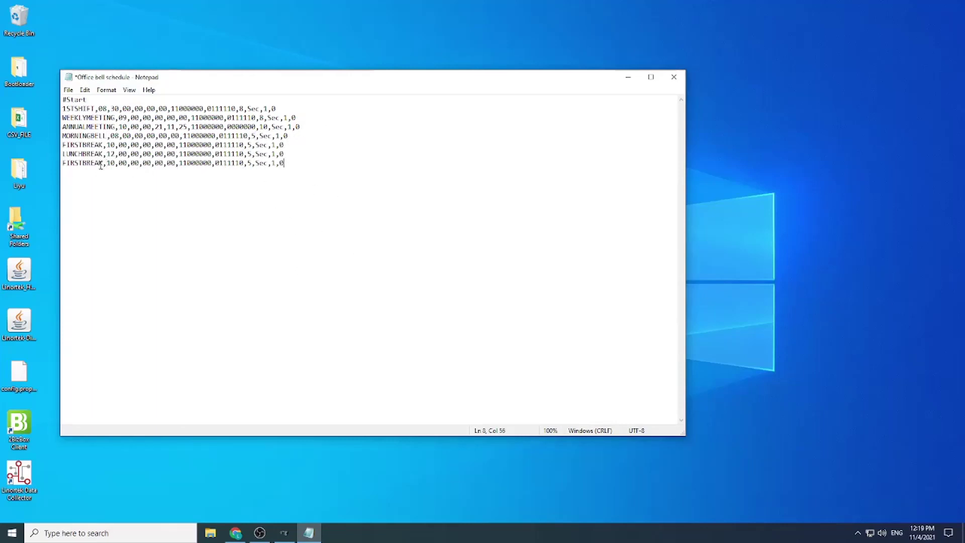
Step: Change the last FIRSTBREAK copy into a LUNCHBREAKEND schedule at 12,30
left_click_drag(102, 166, 38, 166)
type("LUNCHBREA")
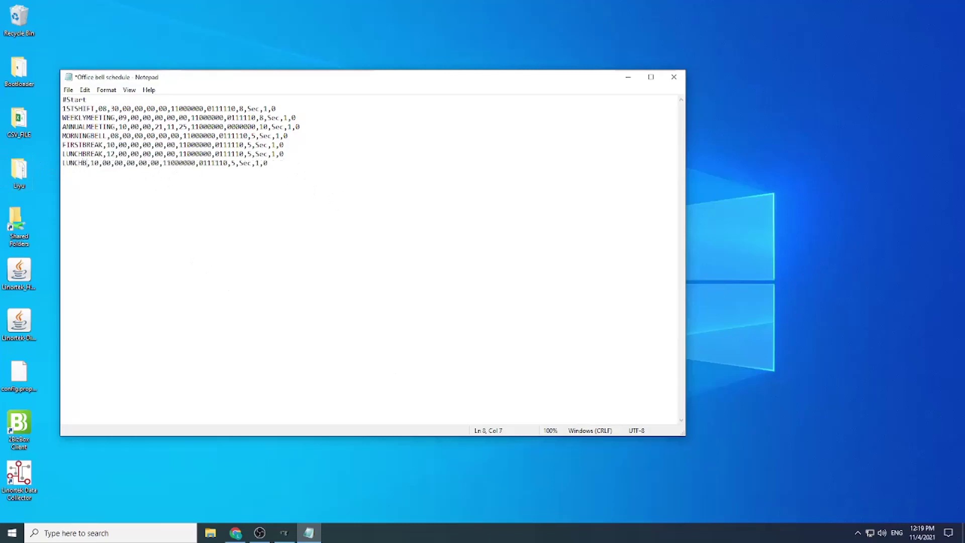
type("KEND,1")
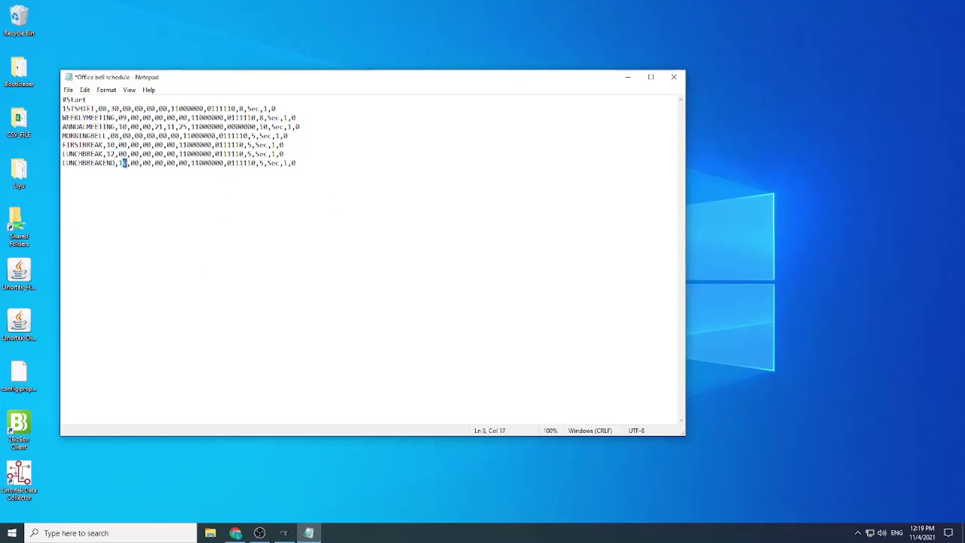
type("2,3")
Step: Add one more copy of the FIRSTBREAK line at the end and change it to ENDOFTHEDAY at 17,00
type("FIRSTBREAK,10,00,00,00,00,00,11000000,0111110,5,Sec,1,0")
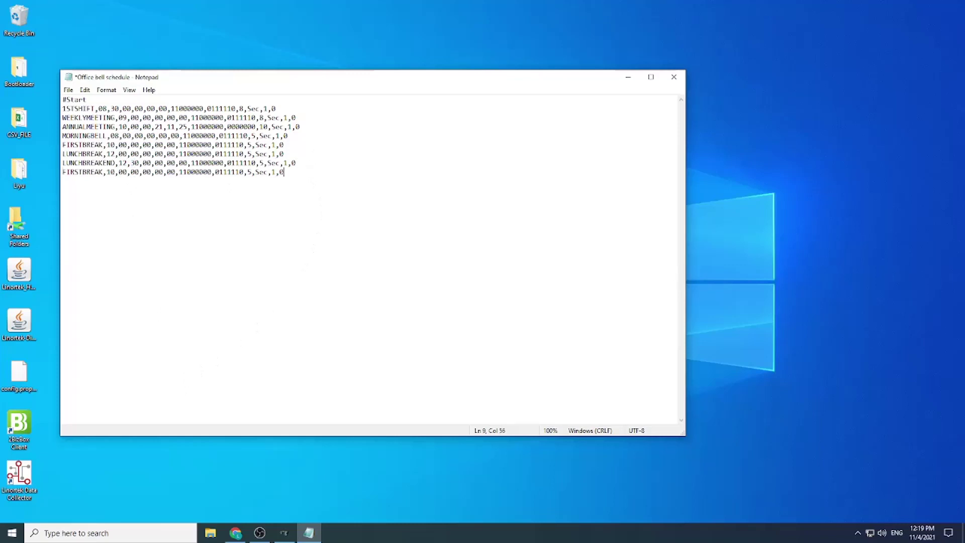
left_click_drag(63, 173, 103, 173)
type("SECONDBREAK")
Step: Save the "Office bell schedule" file and close it
left_click(69, 90)
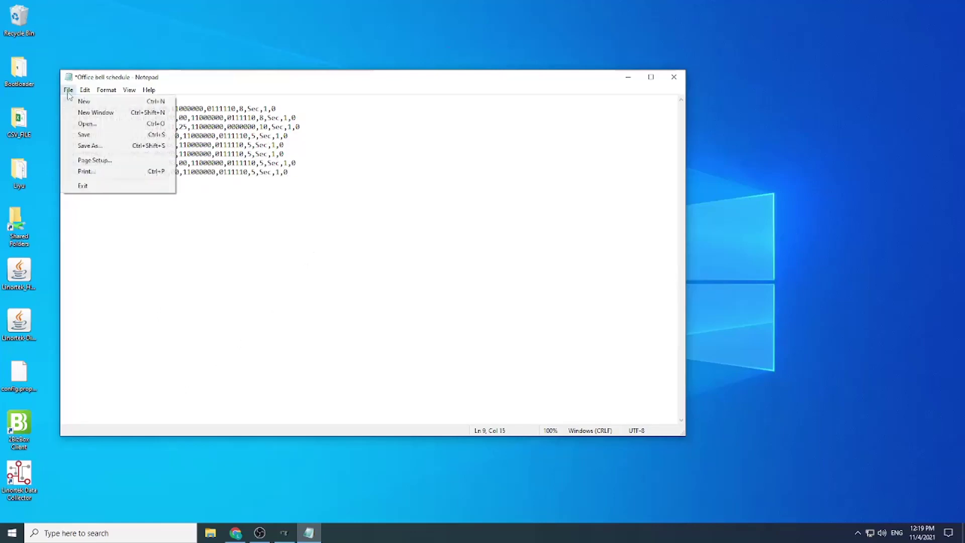
left_click(84, 134)
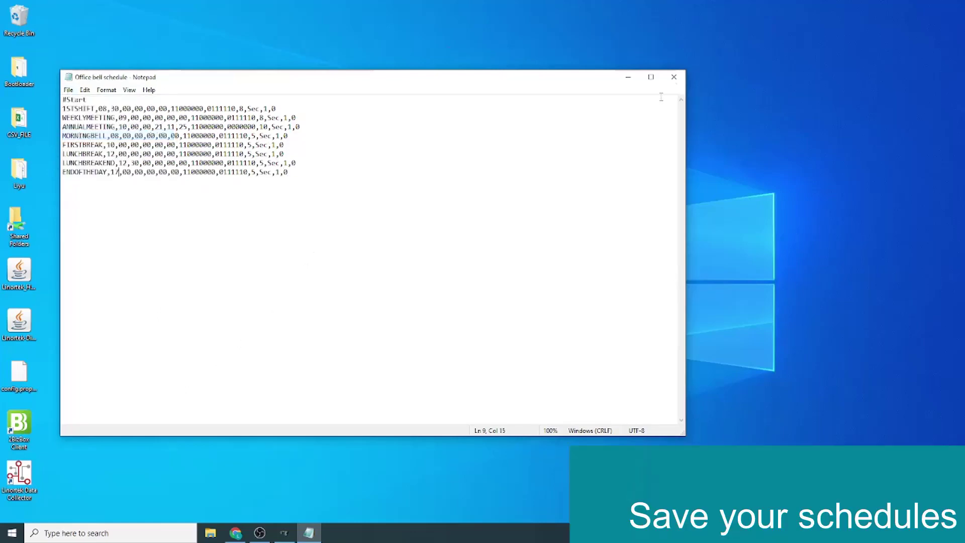
left_click(673, 76)
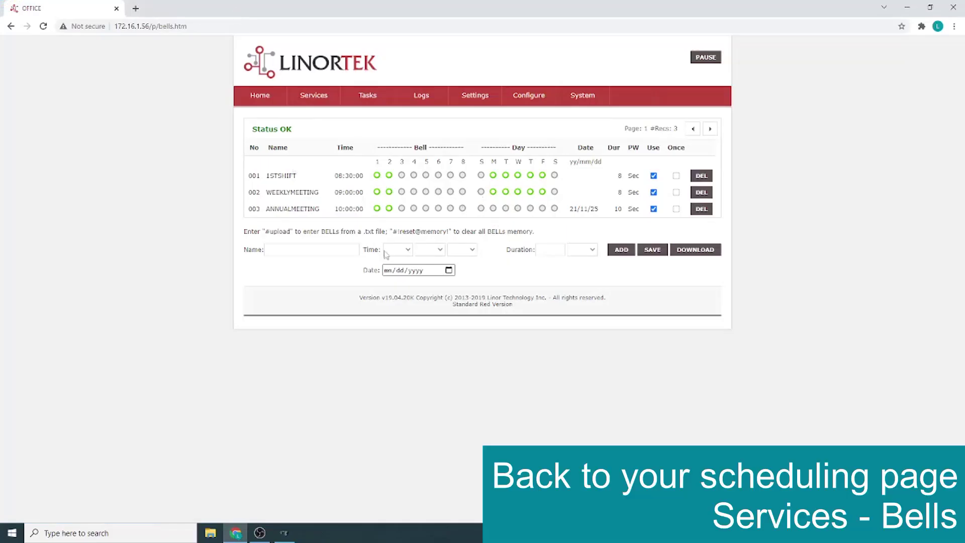
Step: Clear all old bell schedules from the controller by adding the reset command quoted on the Bells page as the name
left_click_drag(393, 232, 451, 233)
key("ctrl+c")
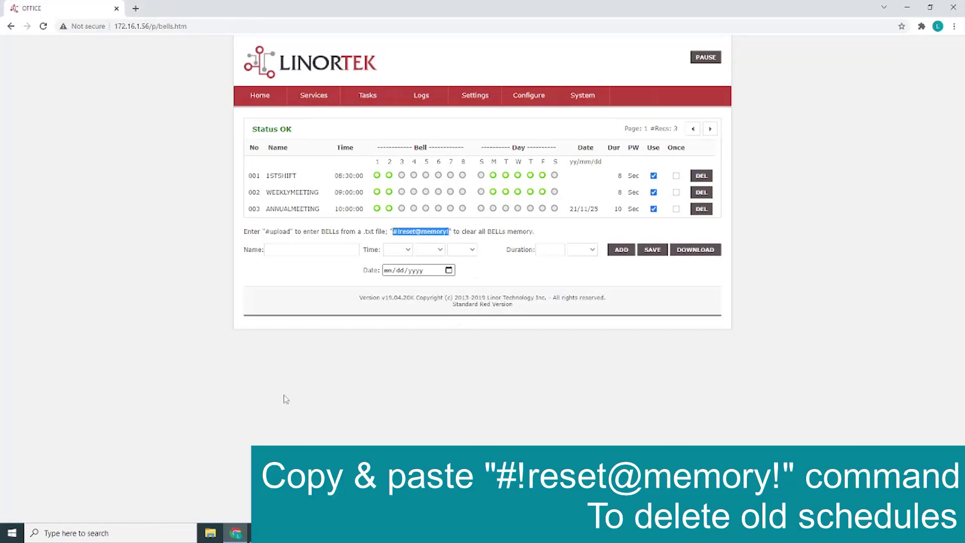
left_click(306, 249)
key("ctrl+v")
left_click(621, 250)
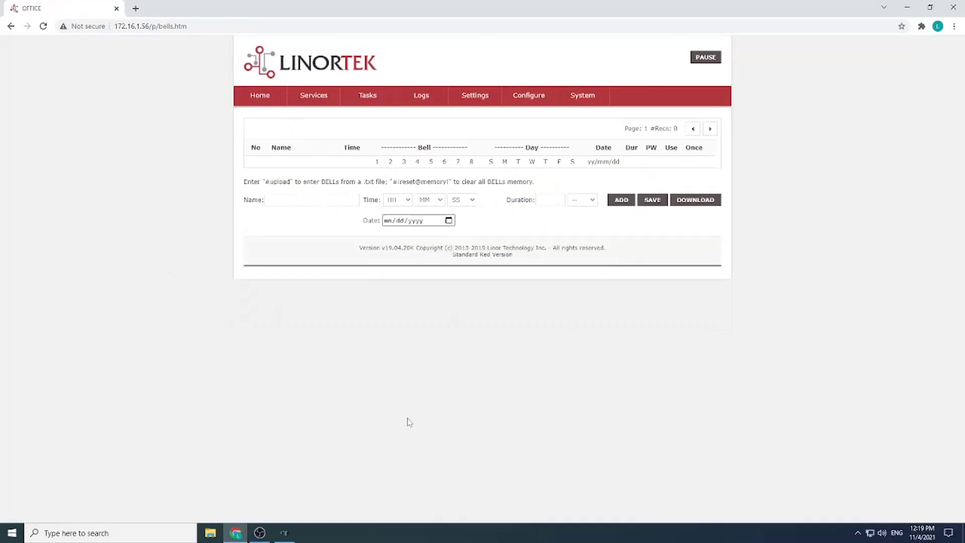
Step: Enter the #upload command as the bell name and add it to reach the BELLs Upload page
left_click_drag(267, 182, 291, 181)
key("ctrl+c")
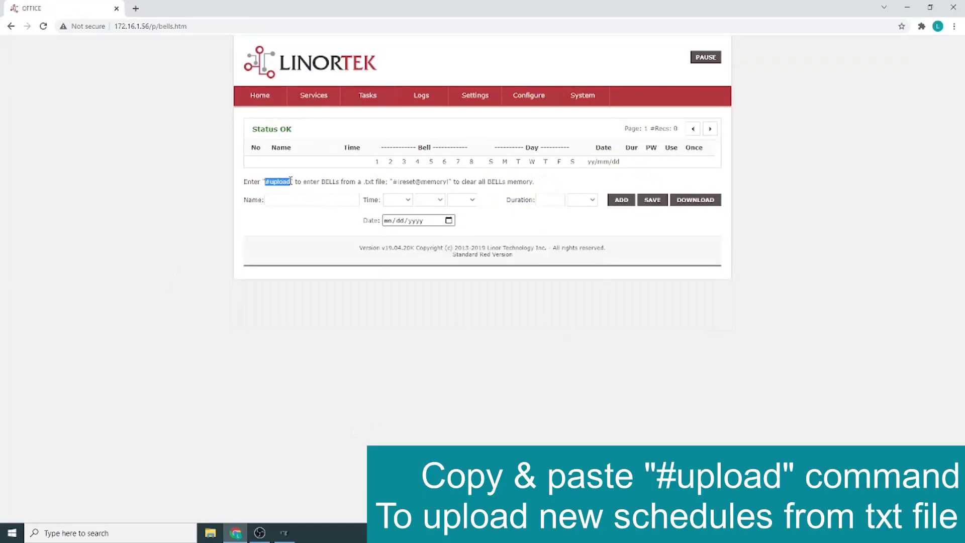
left_click(270, 199)
key("ctrl+v")
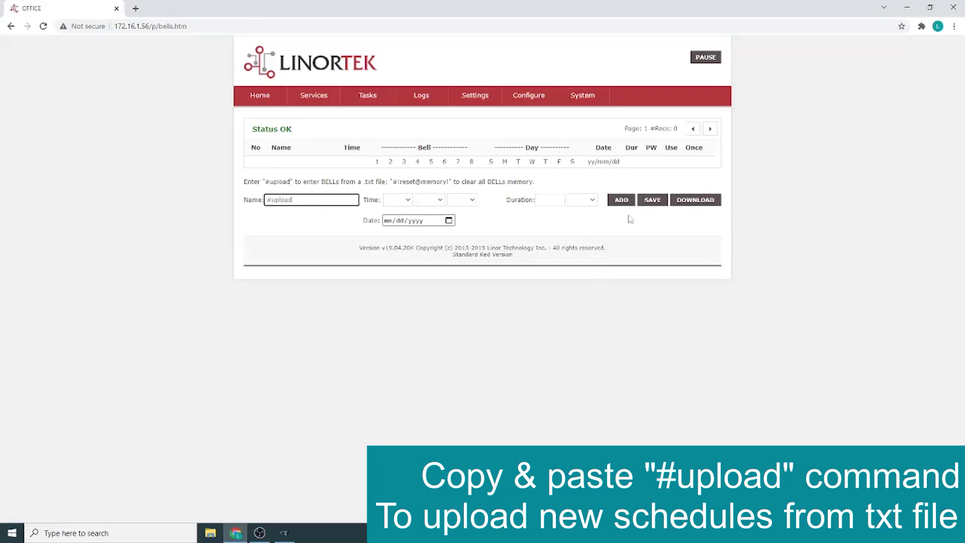
left_click(622, 201)
Step: Upload the "Office bell schedule" file from the Desktop to the controller and return to its home page
left_click(290, 255)
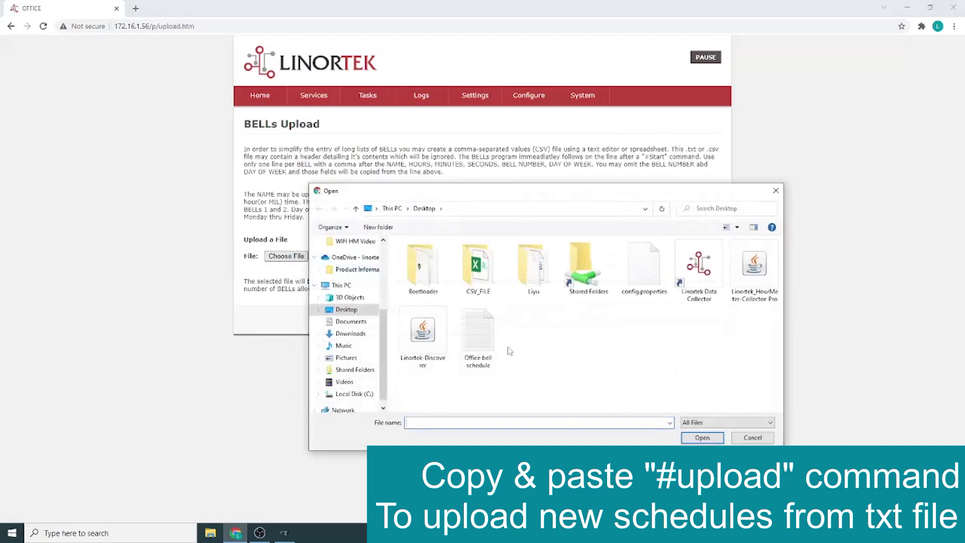
left_click(480, 333)
left_click(689, 437)
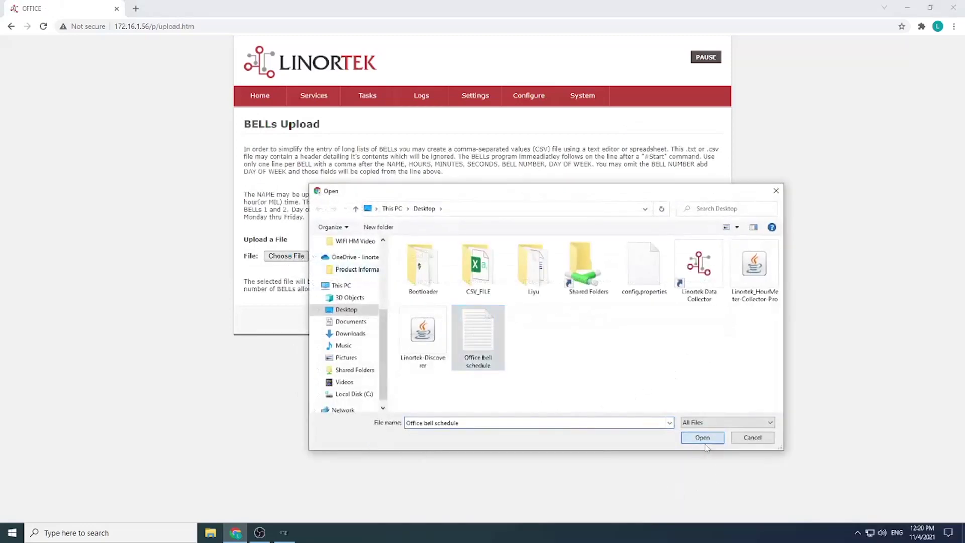
left_click(413, 257)
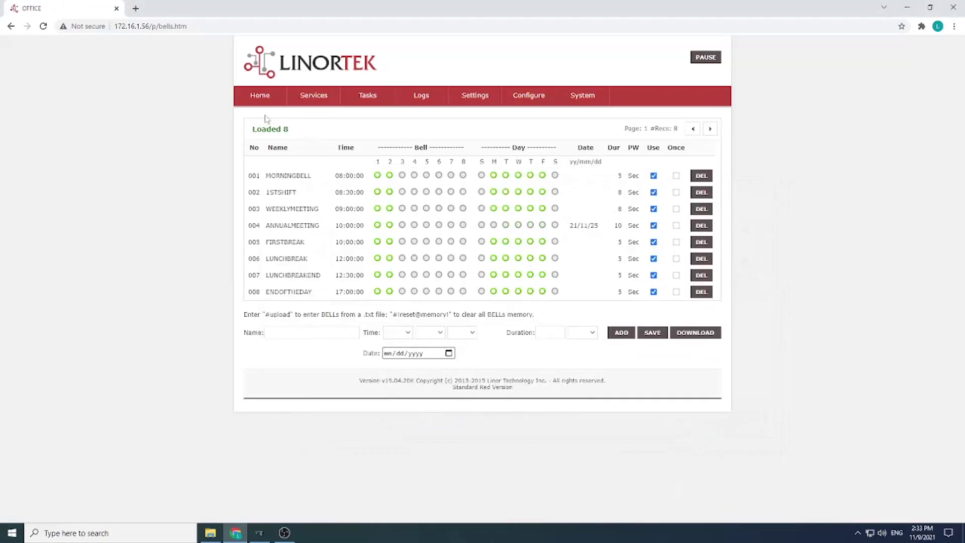
left_click(259, 99)
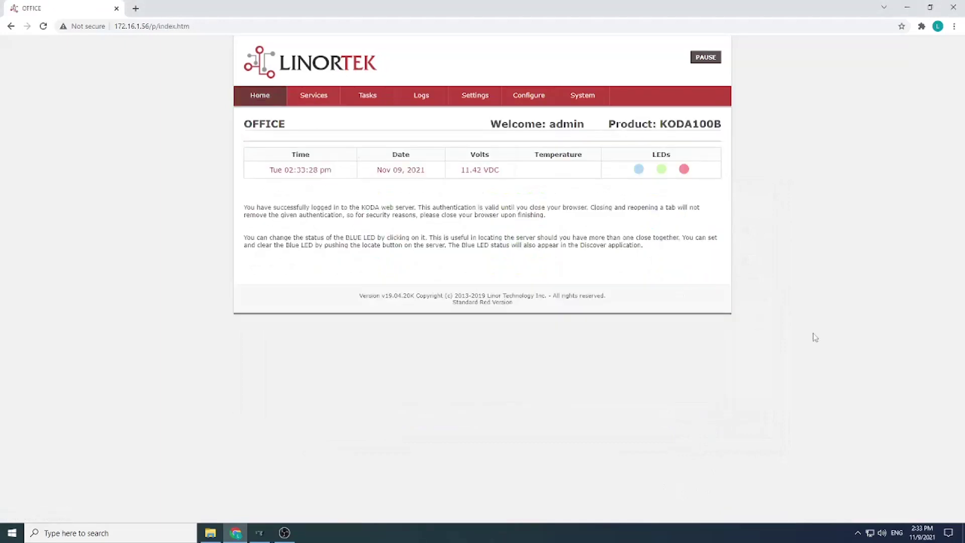